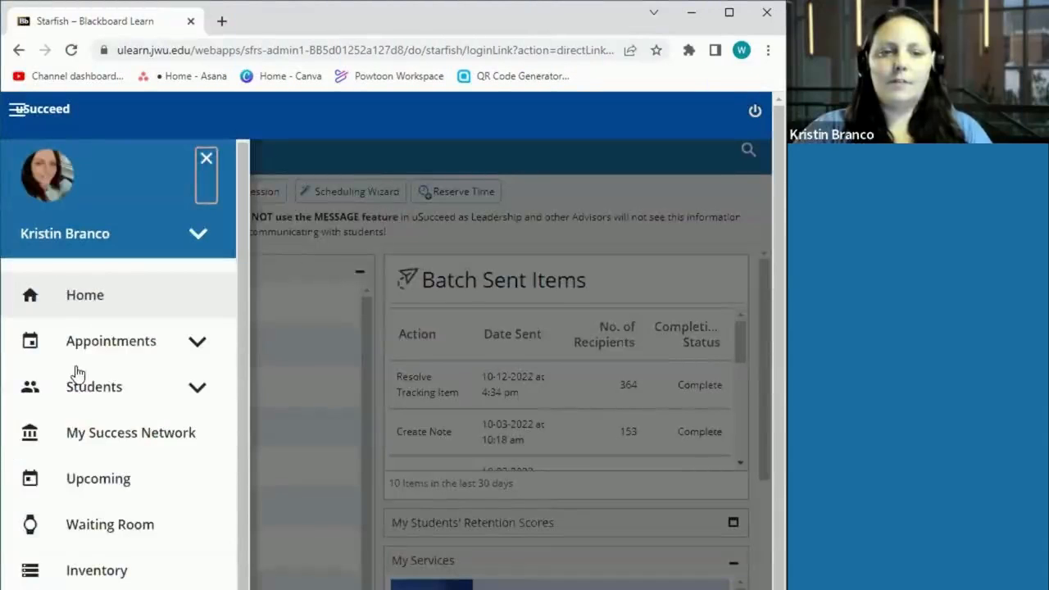
Go to the My Students list and bring up its additional filters.
{"action": "left_click", "coordinate": [77, 373]}
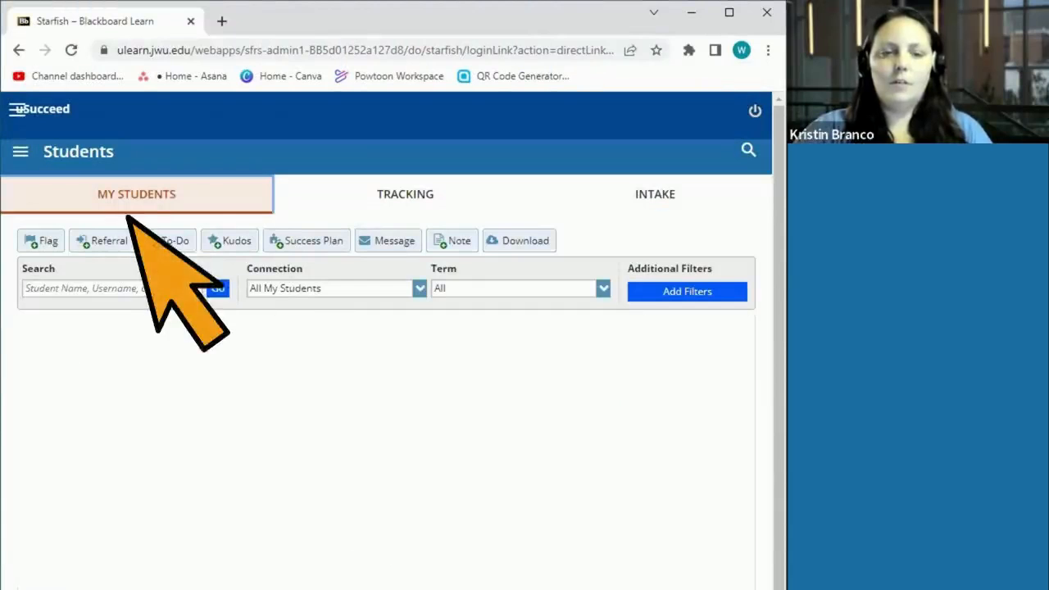
{"action": "left_click", "coordinate": [330, 197]}
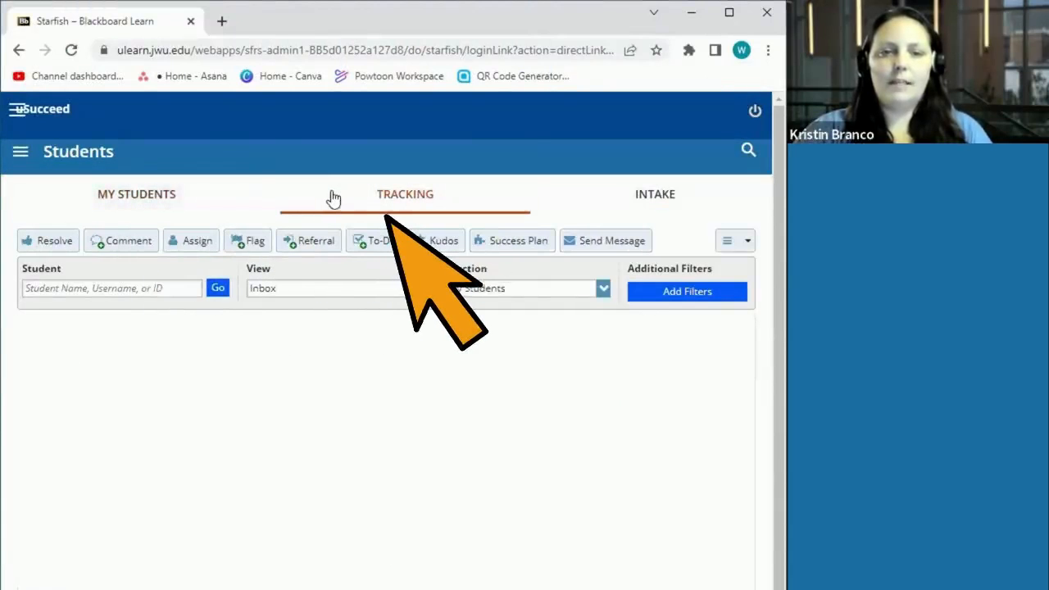
{"action": "left_click", "coordinate": [183, 196]}
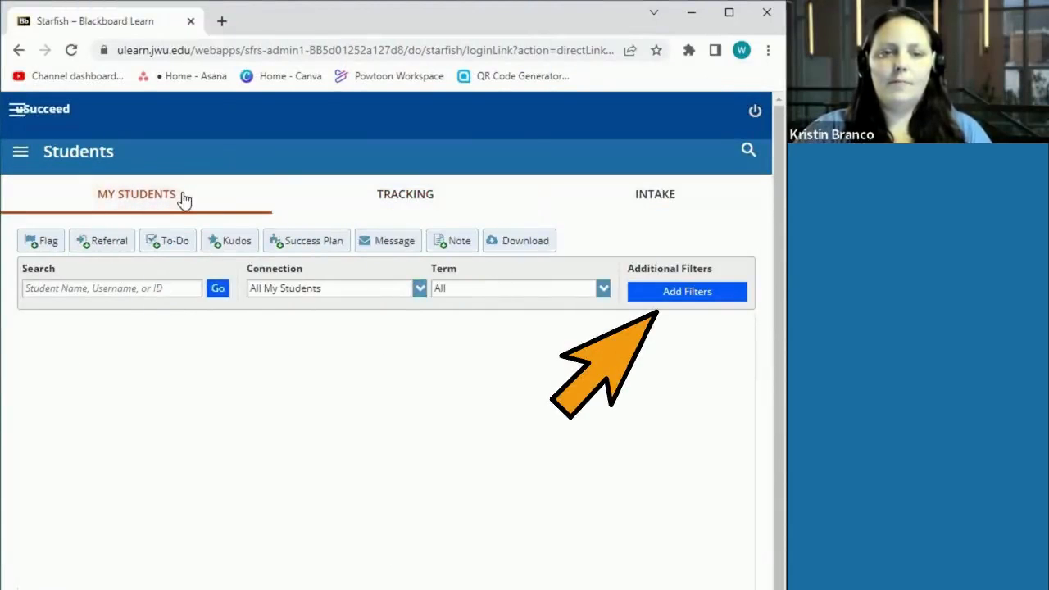
{"action": "left_click", "coordinate": [695, 294]}
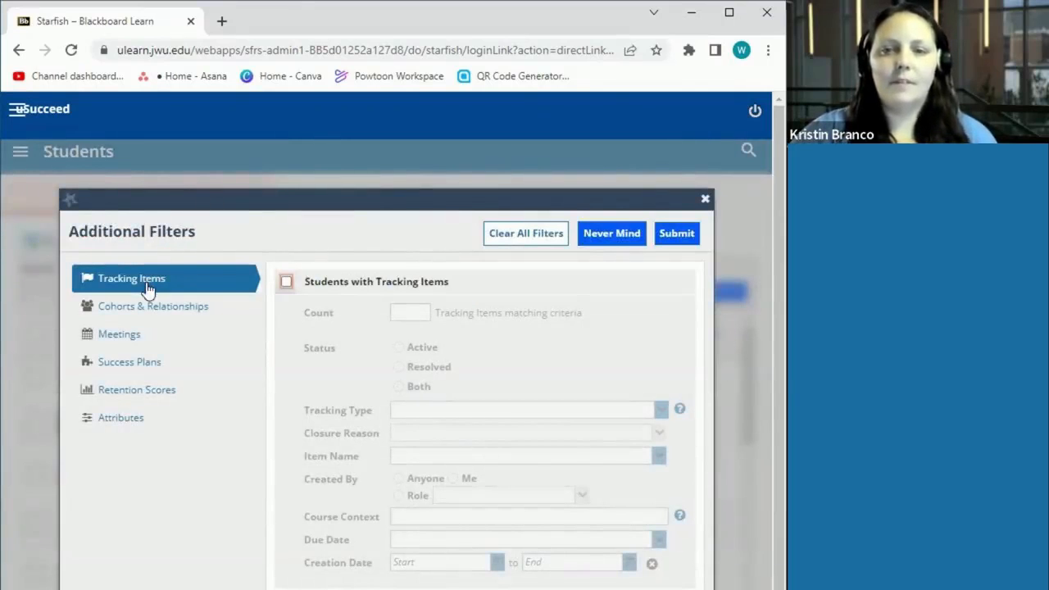
Enable the tracking items filter and choose the "In Danger of Failing" item name, narrowing the choices with "failing".
{"action": "left_click", "coordinate": [285, 282]}
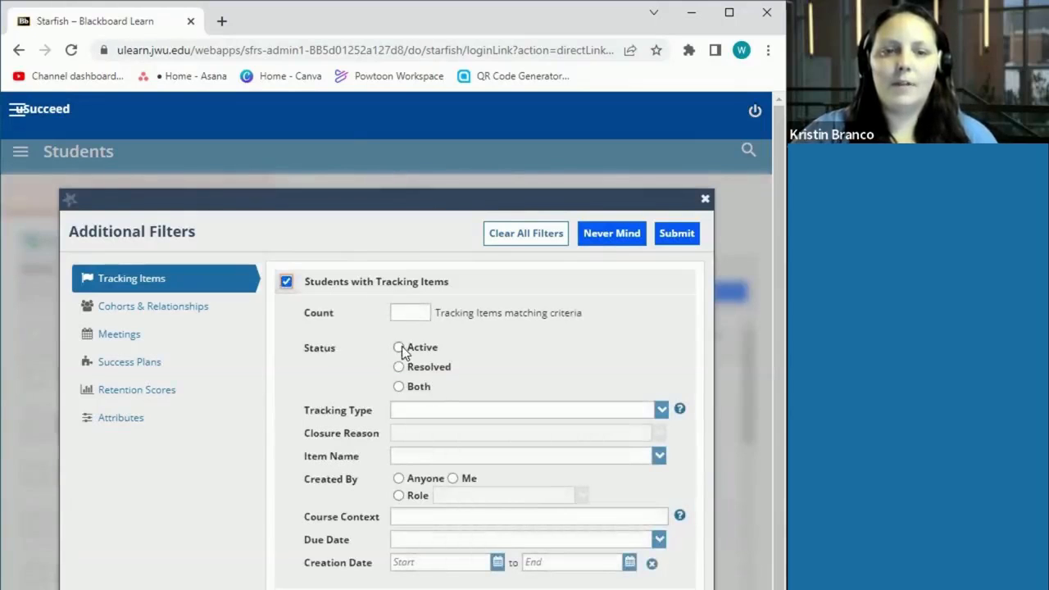
{"action": "left_click", "coordinate": [437, 416]}
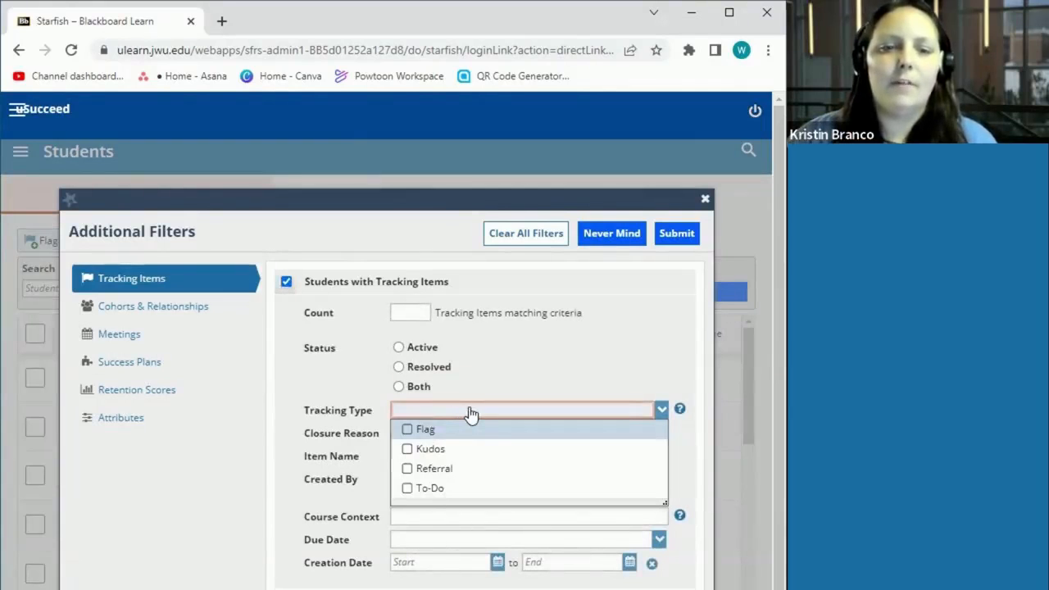
{"action": "left_click", "coordinate": [473, 462]}
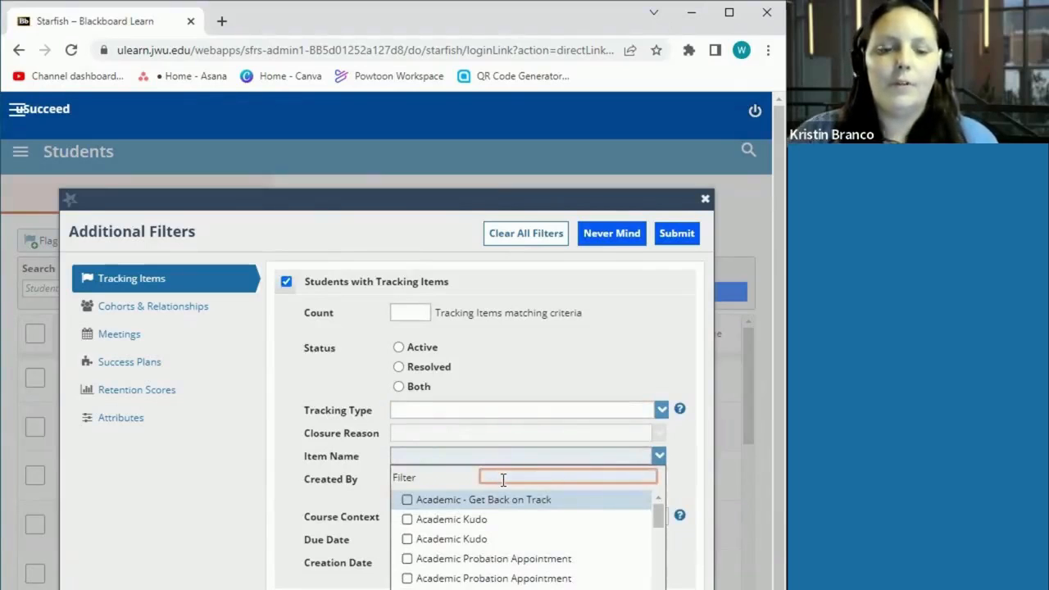
{"action": "type", "text": "failing"}
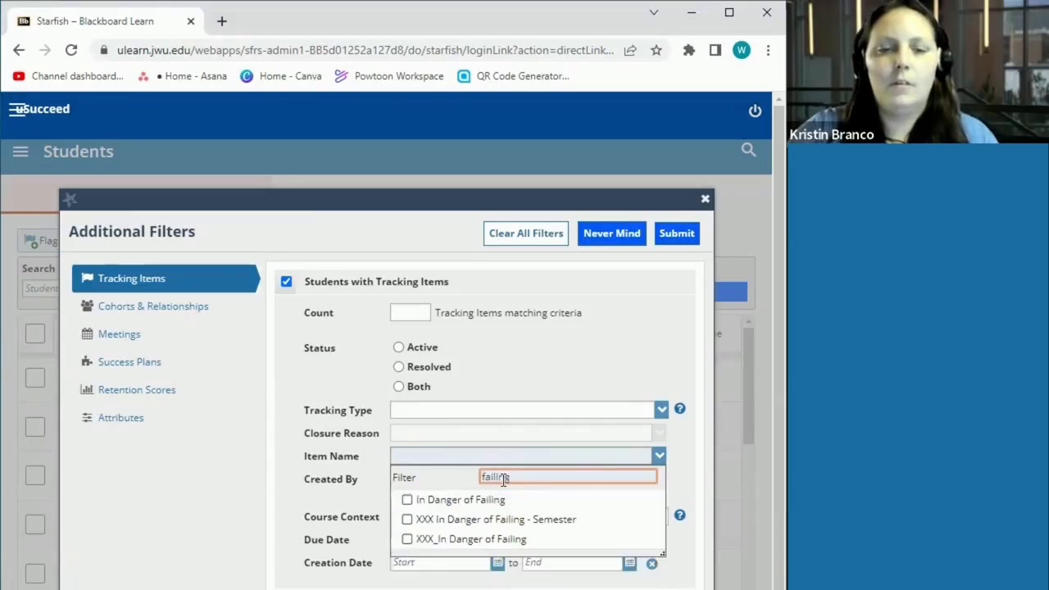
{"action": "left_click", "coordinate": [417, 502]}
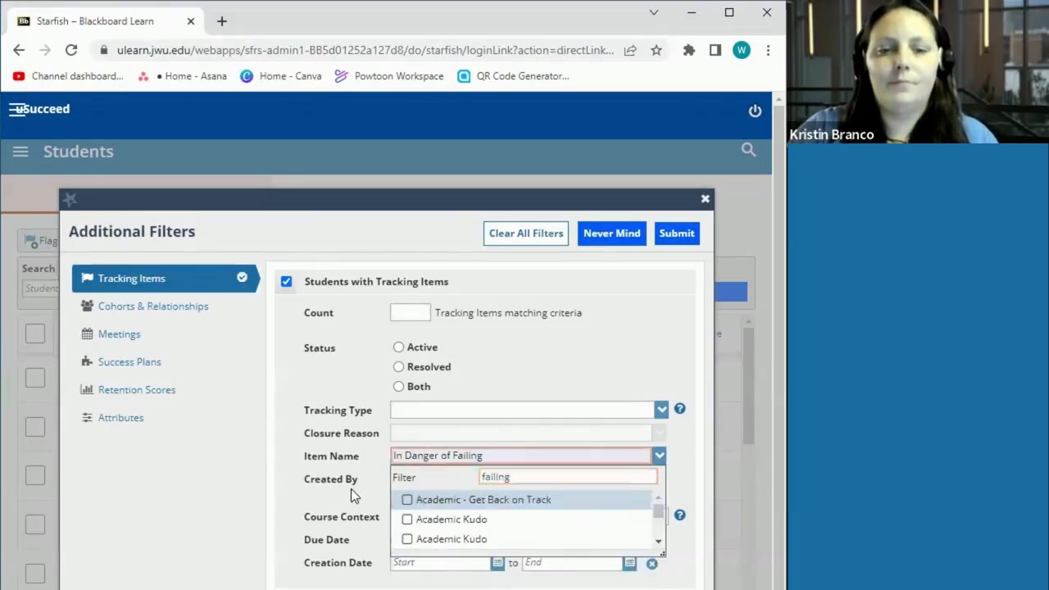
{"action": "left_click", "coordinate": [354, 495]}
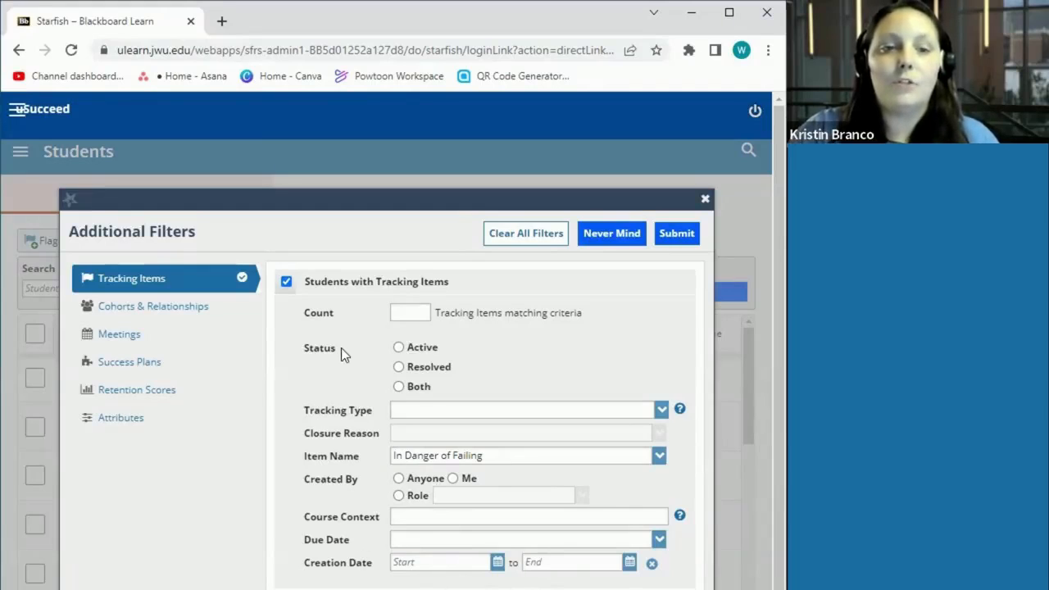
Try a count of 2 matching tracking items and turn the tracking items filter back off.
{"action": "left_click", "coordinate": [418, 314]}
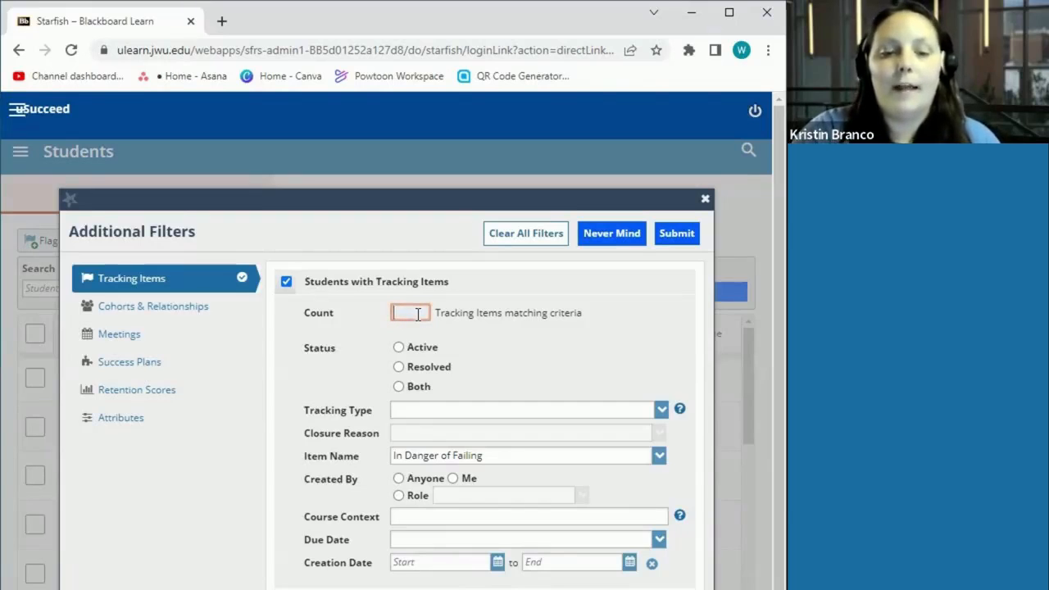
{"action": "type", "text": "2"}
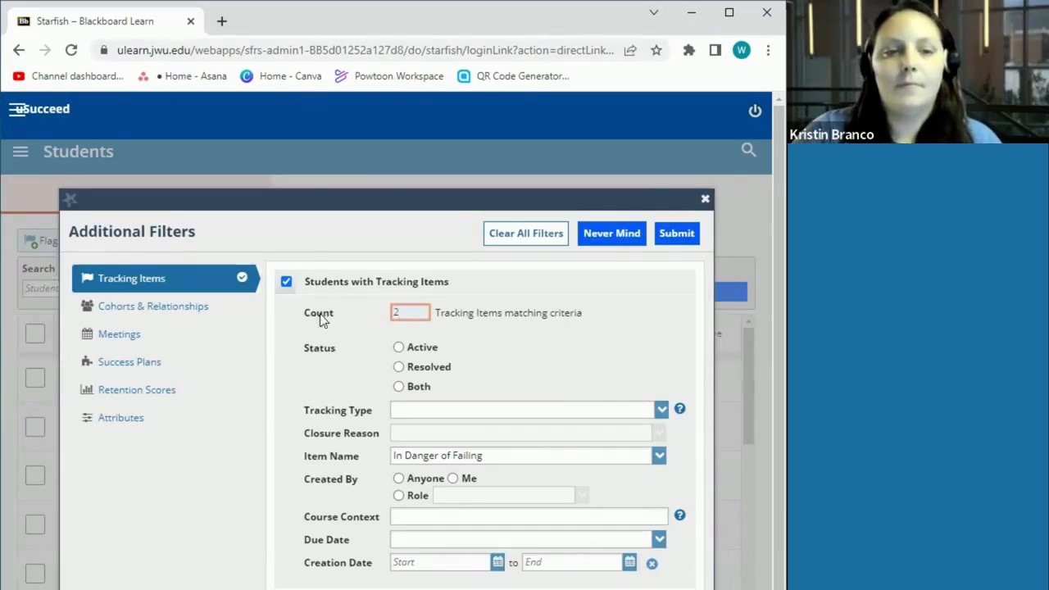
{"action": "left_click", "coordinate": [283, 284]}
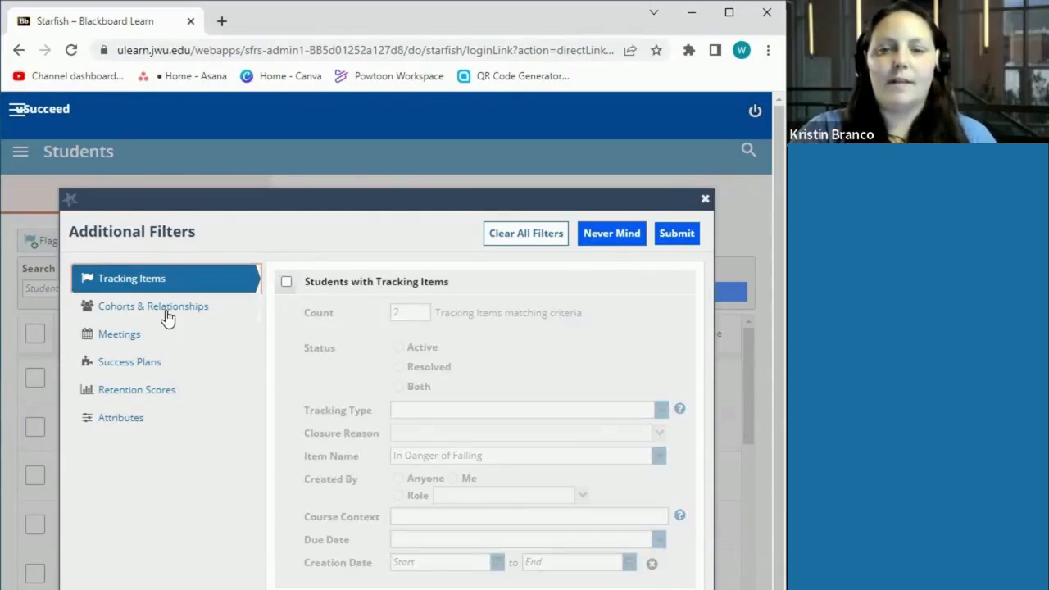
Review the cohort choices under Cohorts & Relationships, close the filters, and look at the student list's connection and term choices.
{"action": "left_click", "coordinate": [168, 317]}
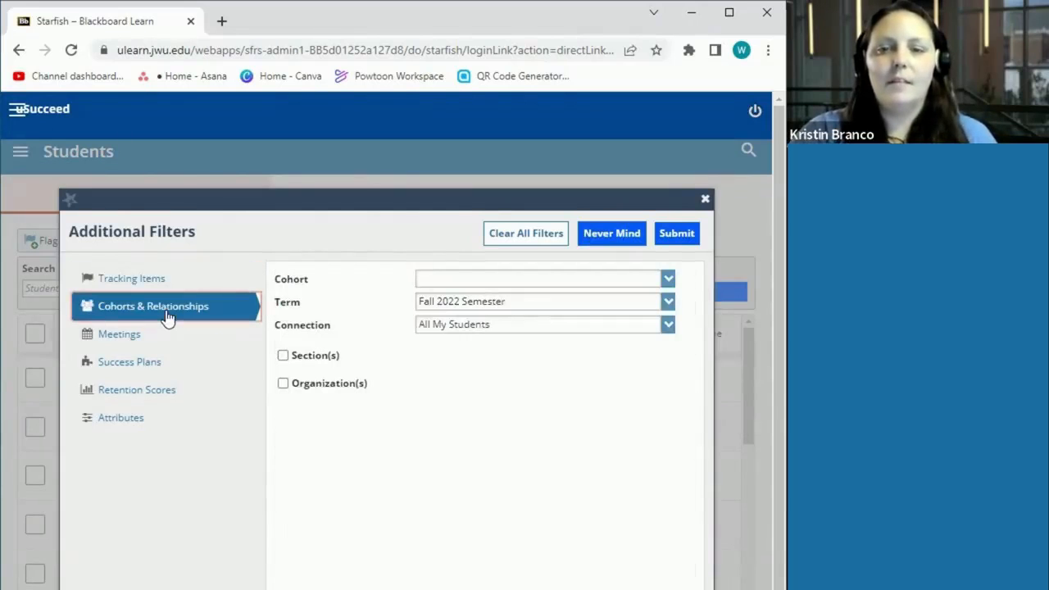
{"action": "left_click", "coordinate": [503, 286]}
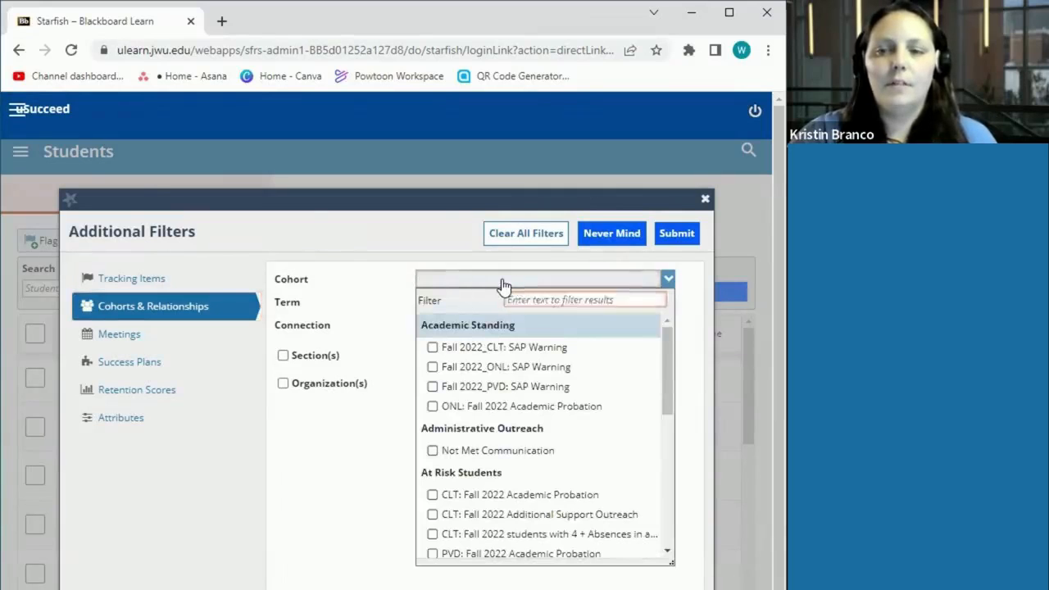
{"action": "left_click", "coordinate": [502, 284]}
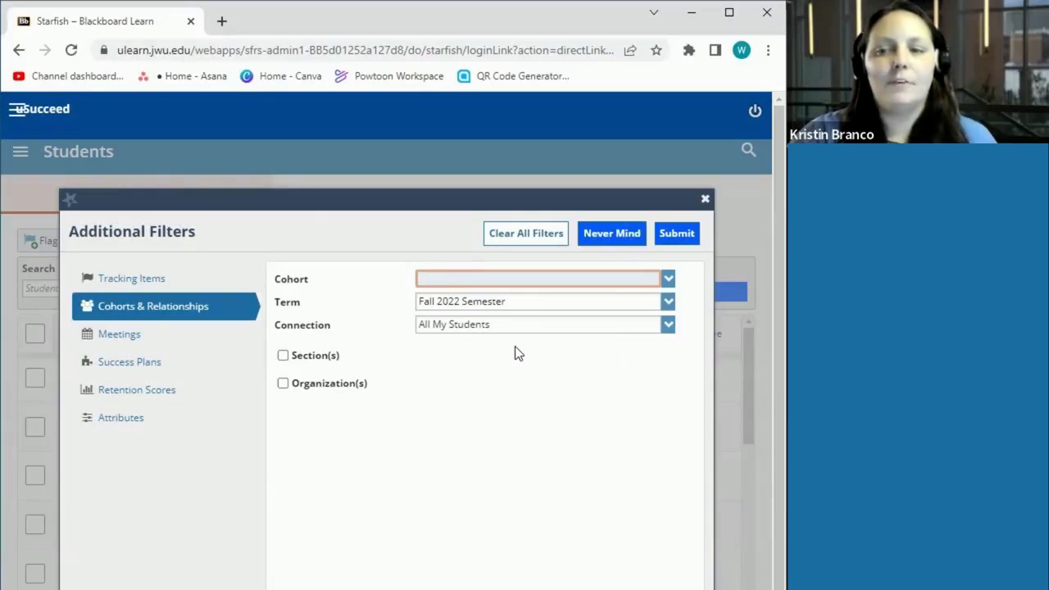
{"action": "left_click", "coordinate": [705, 201]}
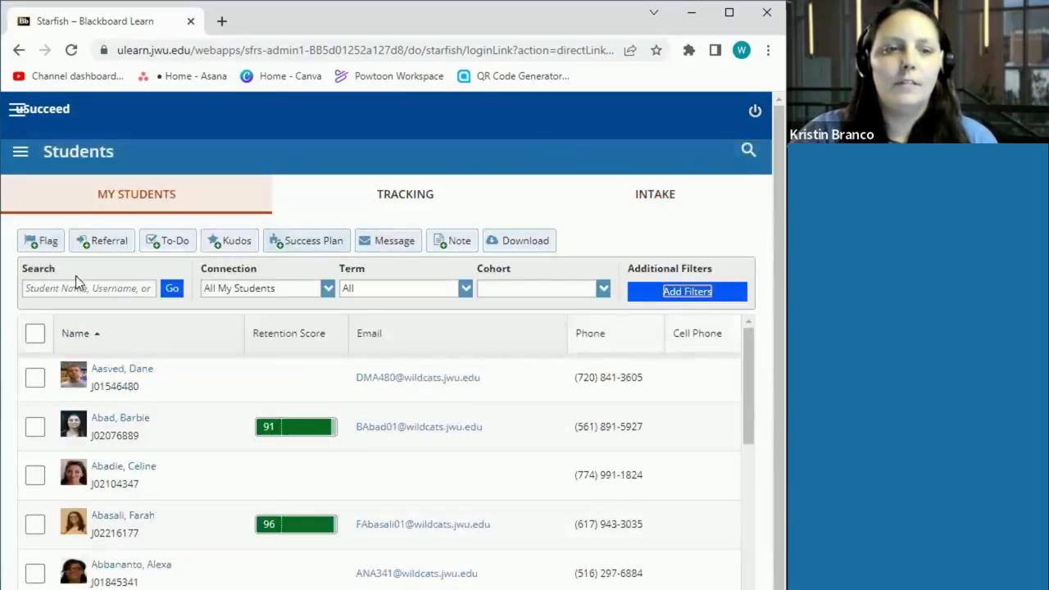
{"action": "left_click", "coordinate": [246, 293]}
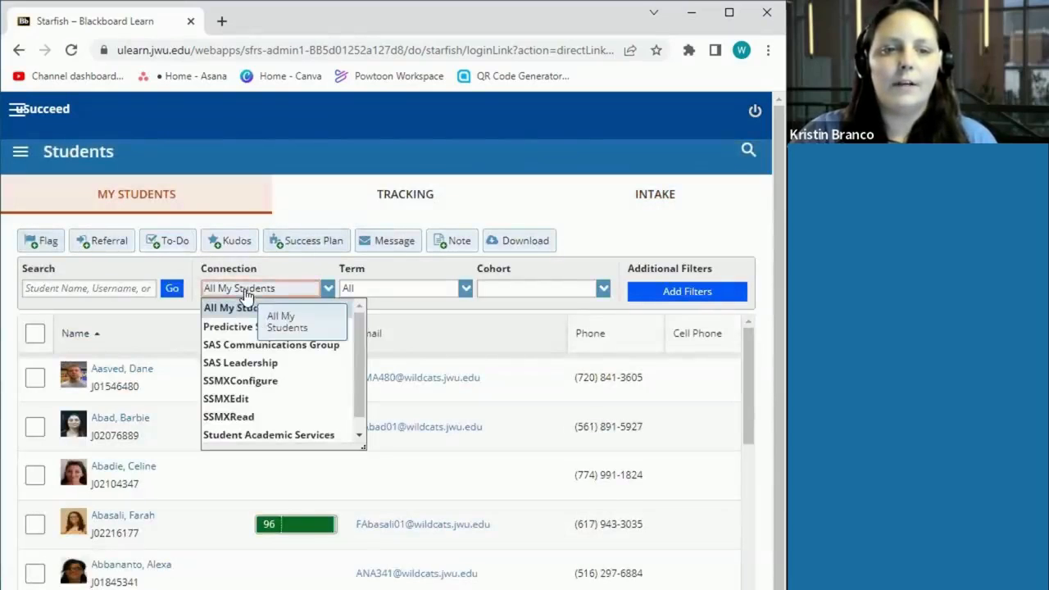
{"action": "left_click", "coordinate": [431, 291]}
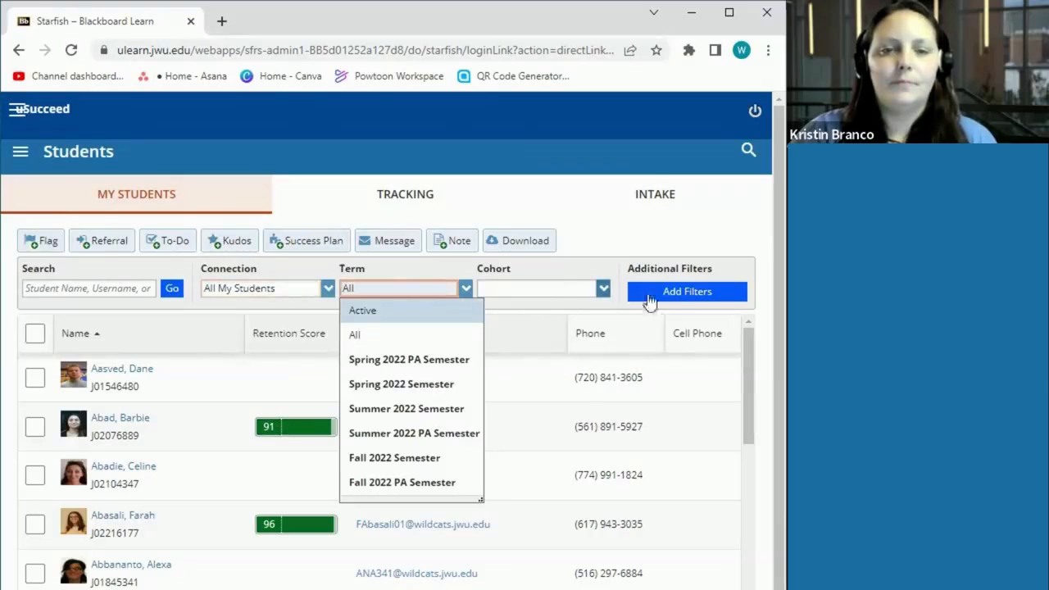
Reopen the additional filters and enable the meetings filter for students who have not had or scheduled meetings.
{"action": "left_click", "coordinate": [680, 294]}
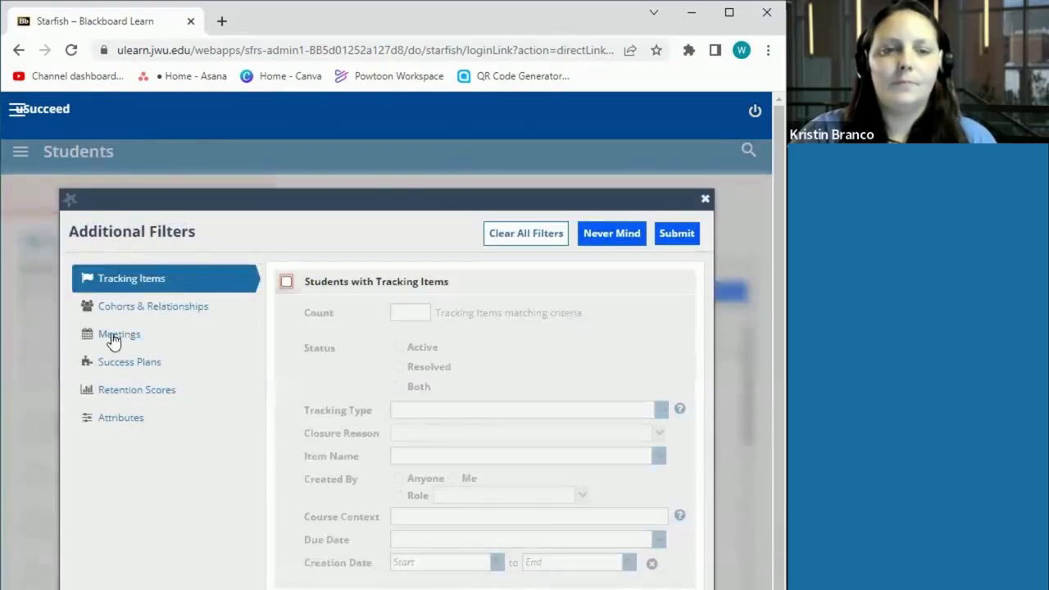
{"action": "left_click", "coordinate": [119, 335]}
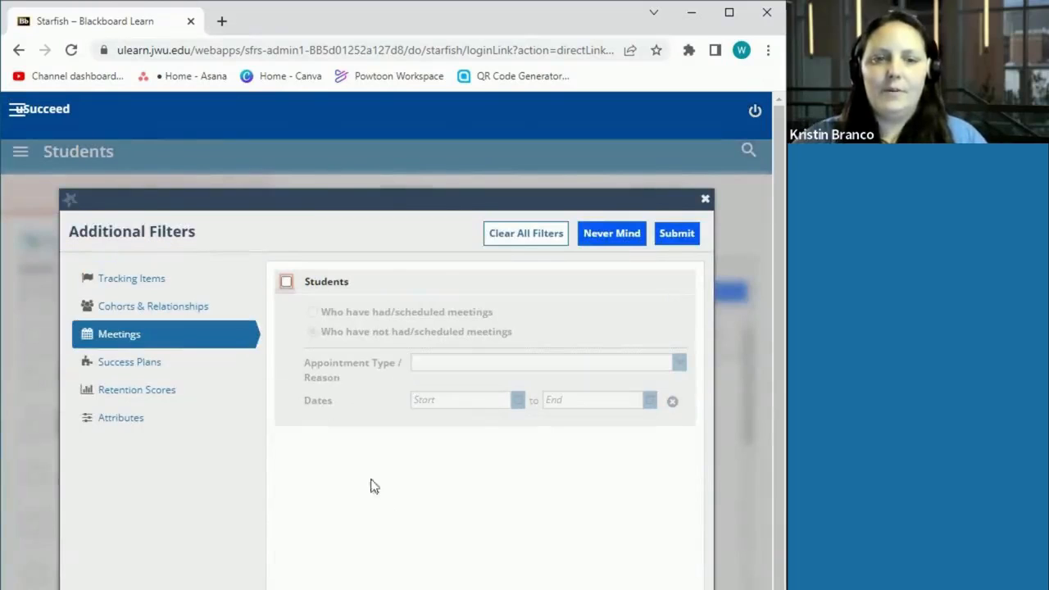
{"action": "left_click", "coordinate": [286, 282]}
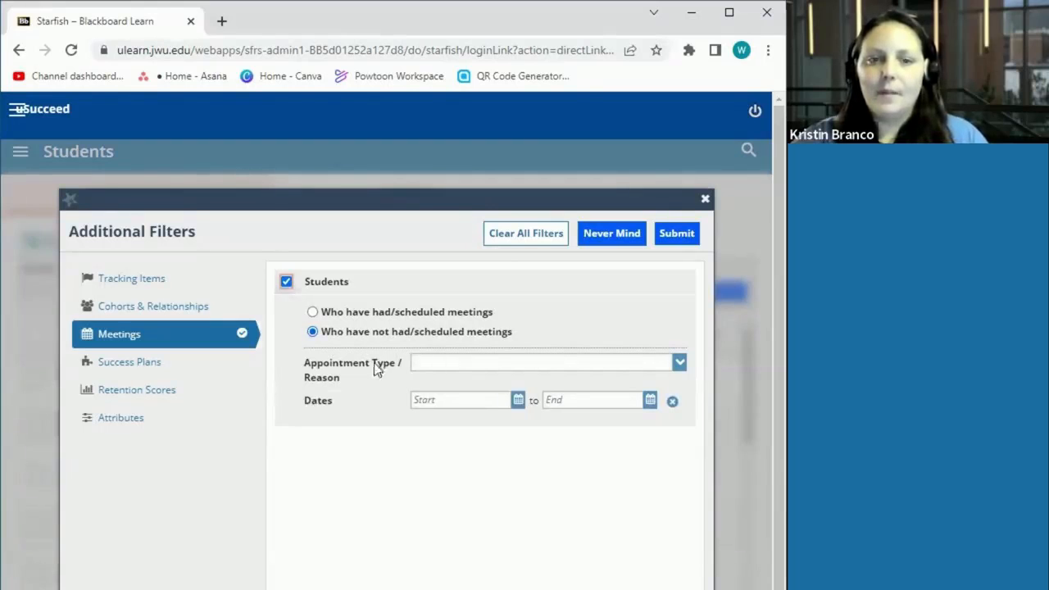
Try the ACE Drop-In group and its University Withdrawal reason as appointment types, leaving none selected.
{"action": "left_click", "coordinate": [443, 367]}
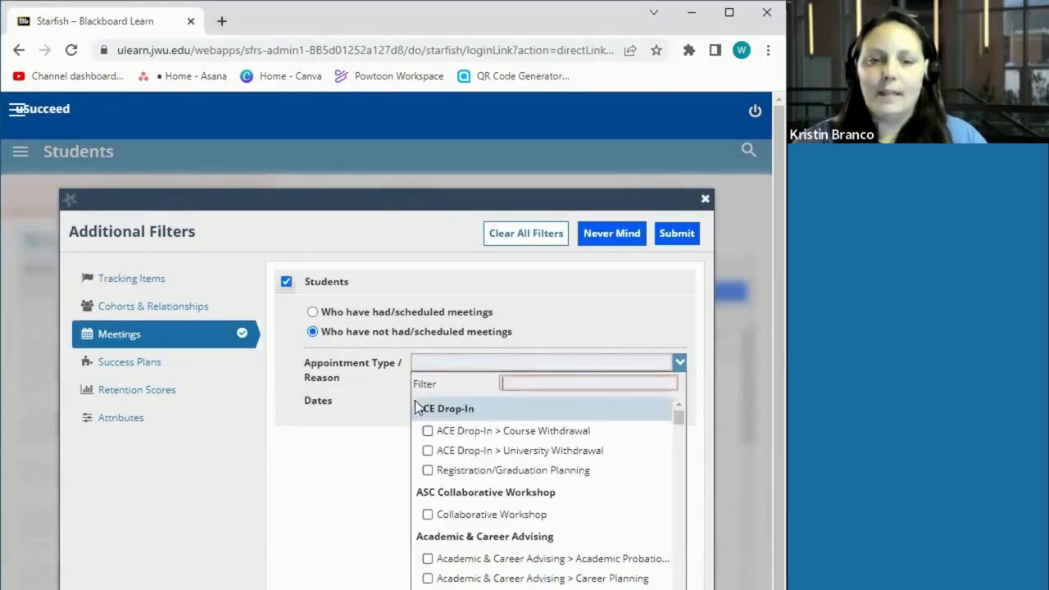
{"action": "left_click", "coordinate": [465, 423]}
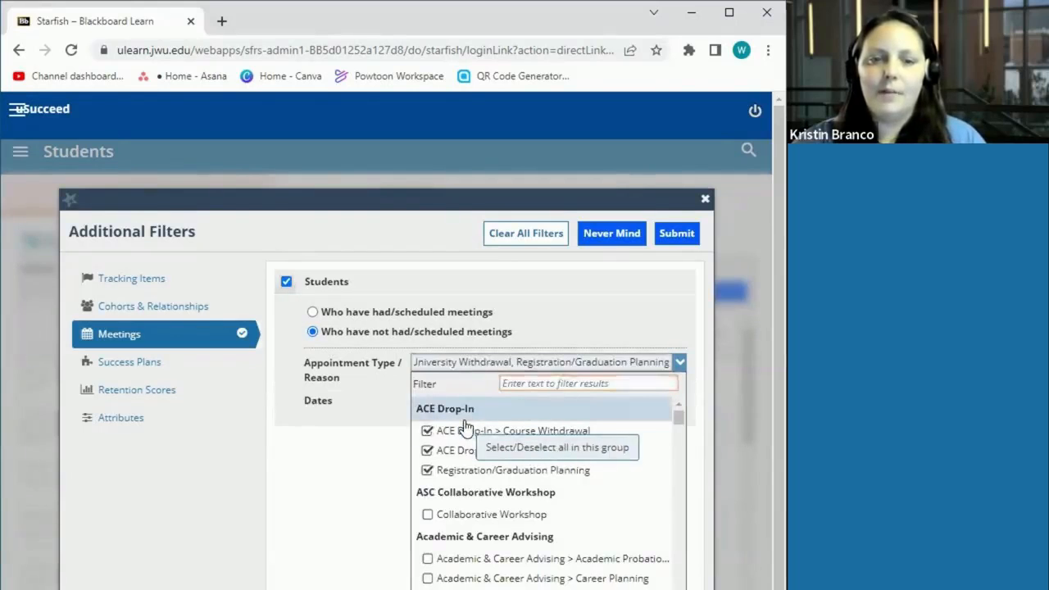
{"action": "left_click", "coordinate": [468, 425]}
{"action": "left_click", "coordinate": [474, 449]}
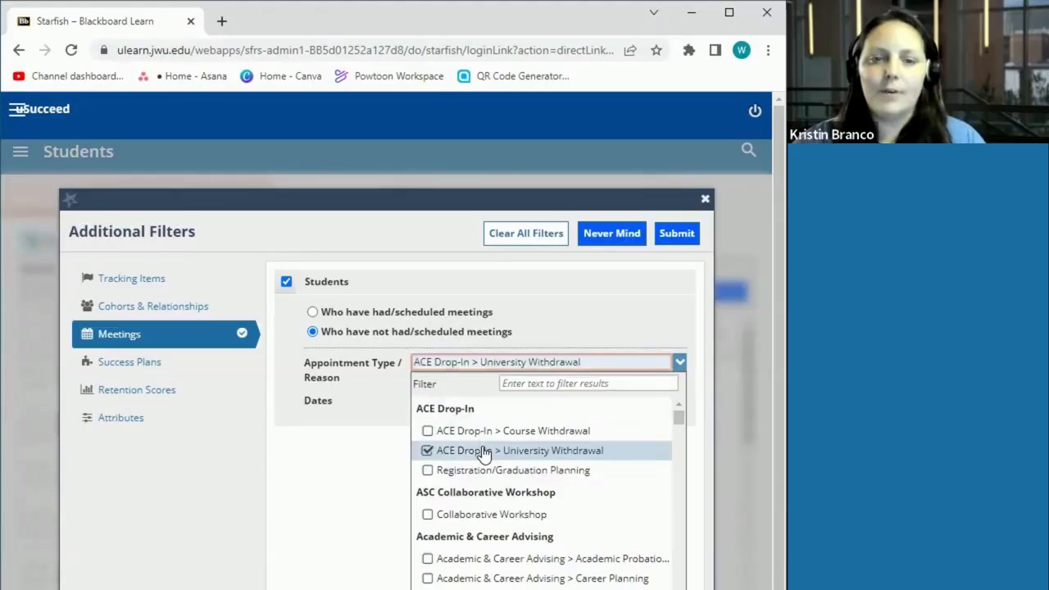
{"action": "left_click", "coordinate": [427, 450]}
{"action": "left_click", "coordinate": [358, 452]}
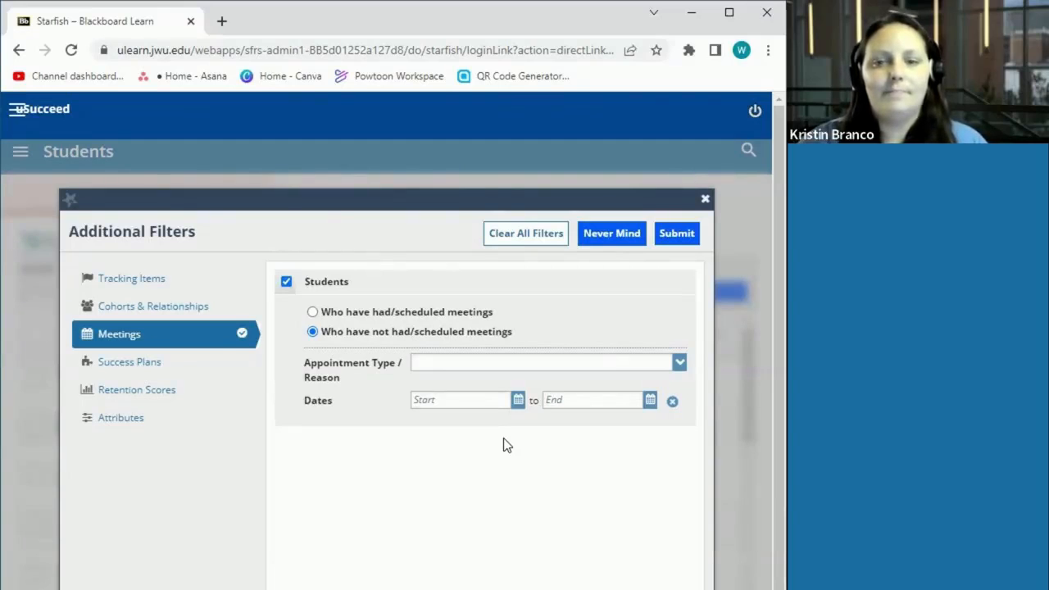
Filter for students with an Academic Probation success plan that is either complete or in progress.
{"action": "left_click", "coordinate": [197, 362]}
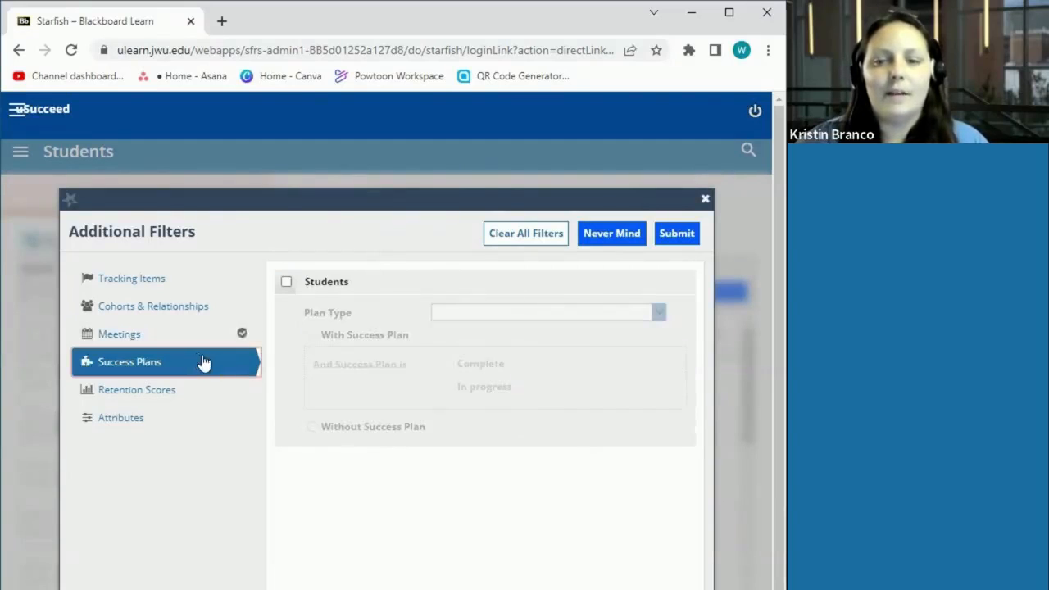
{"action": "left_click", "coordinate": [286, 282]}
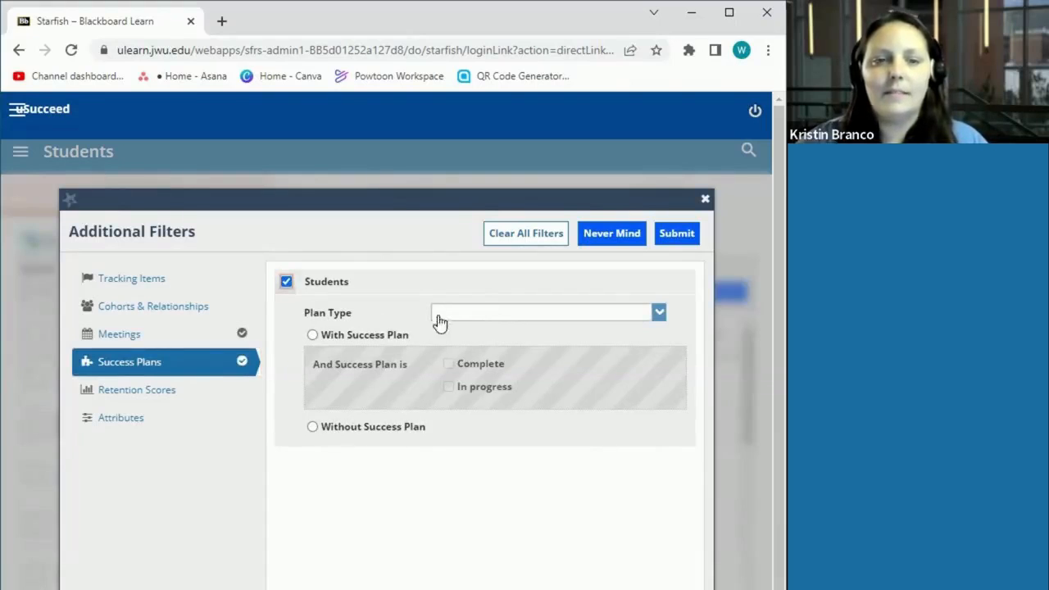
{"action": "left_click", "coordinate": [313, 336]}
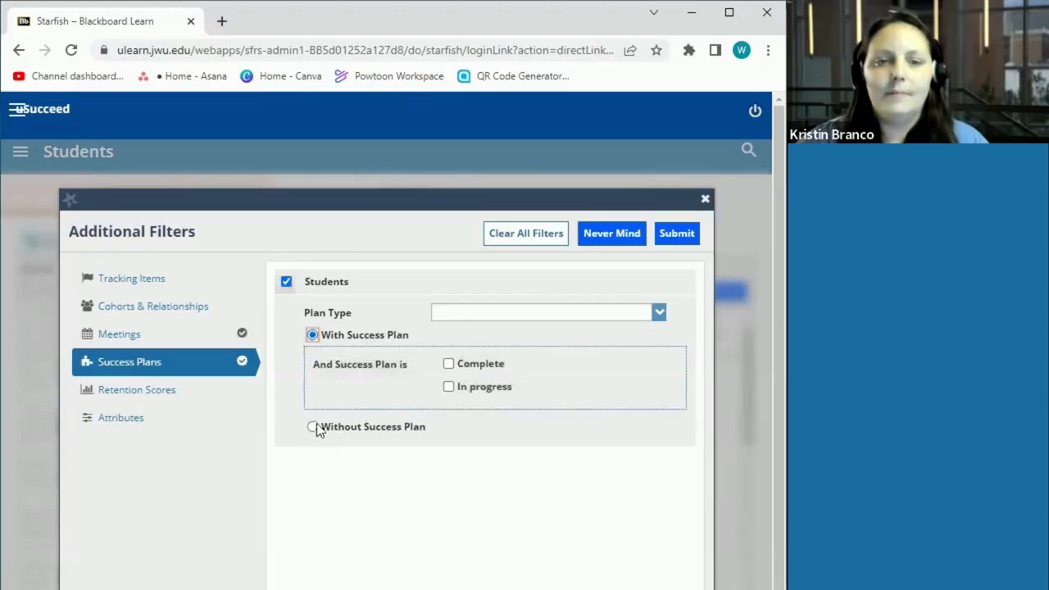
{"action": "left_click", "coordinate": [515, 323]}
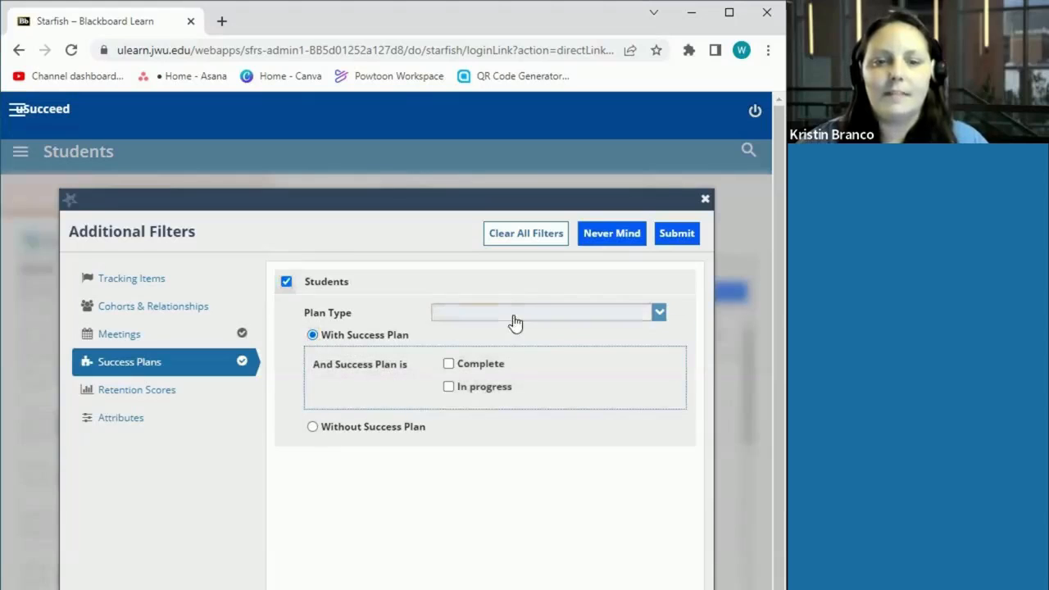
{"action": "left_click", "coordinate": [526, 336]}
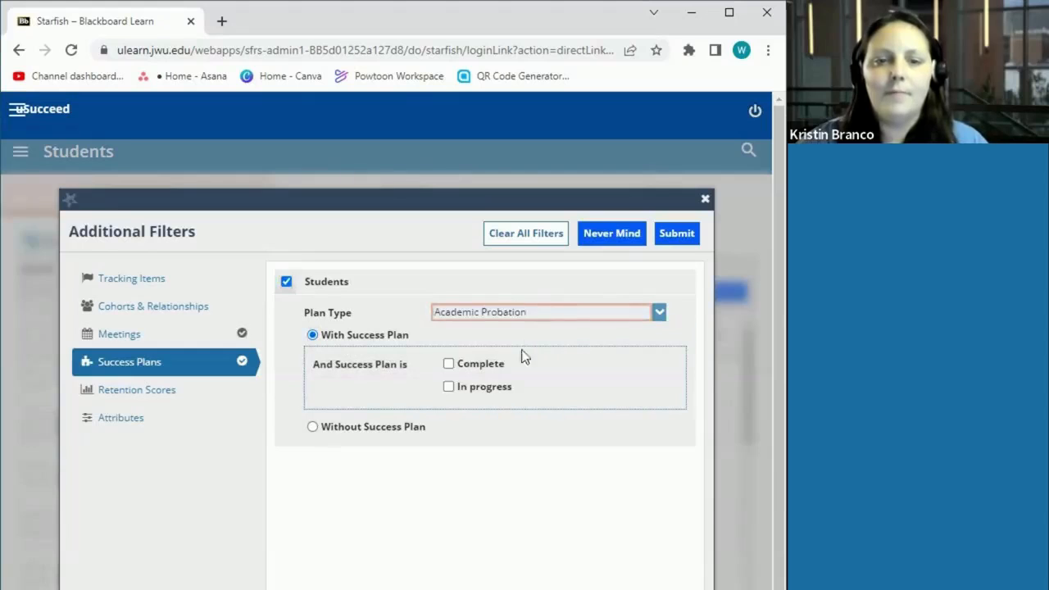
{"action": "left_click", "coordinate": [450, 368]}
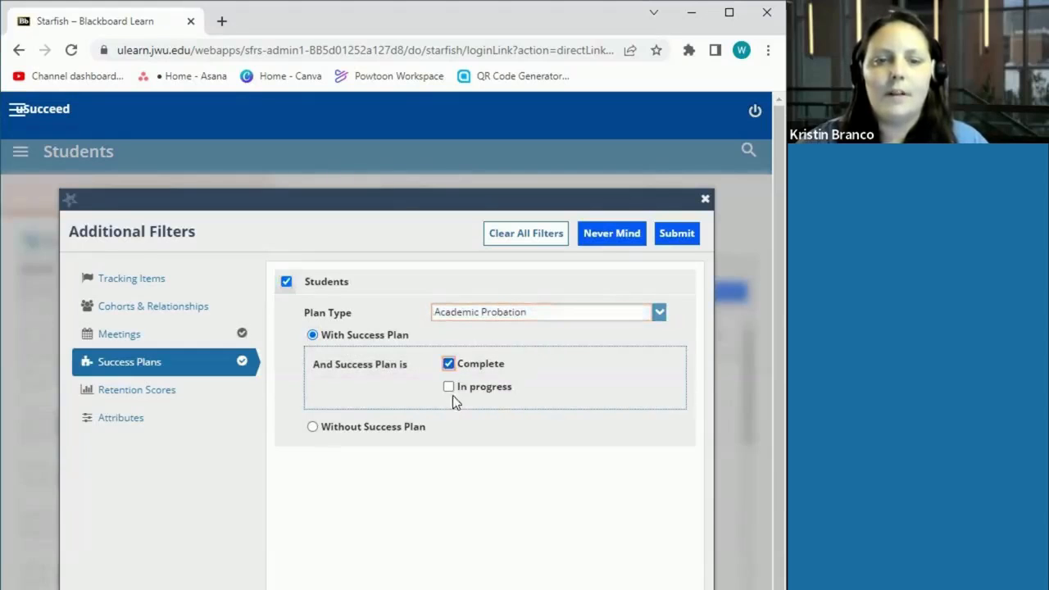
{"action": "left_click", "coordinate": [451, 392]}
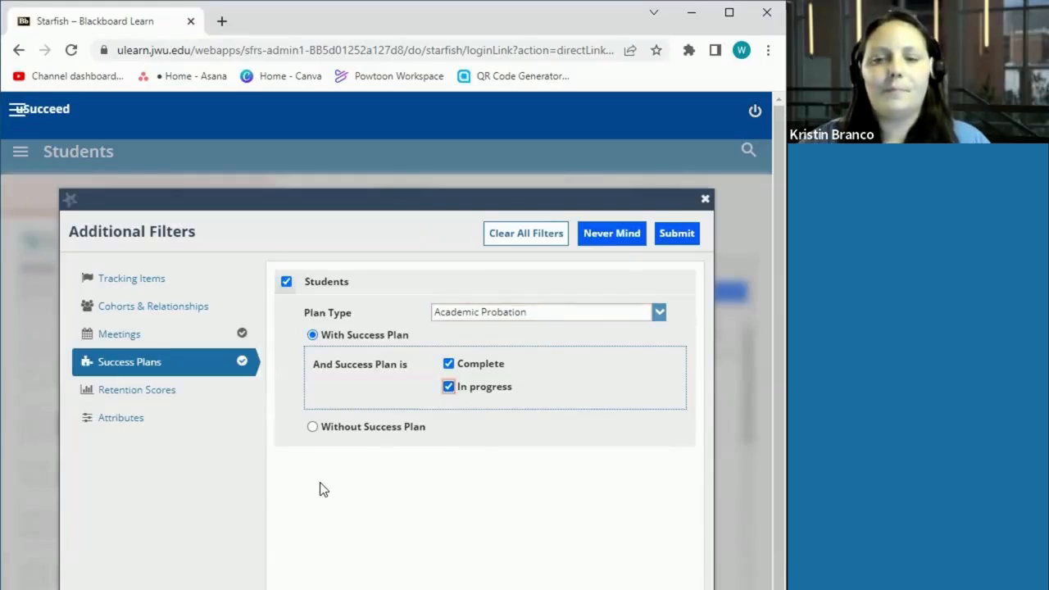
Enable the filter for students with a retention score and review the available score levels, leaving the score at (all).
{"action": "left_click", "coordinate": [156, 390]}
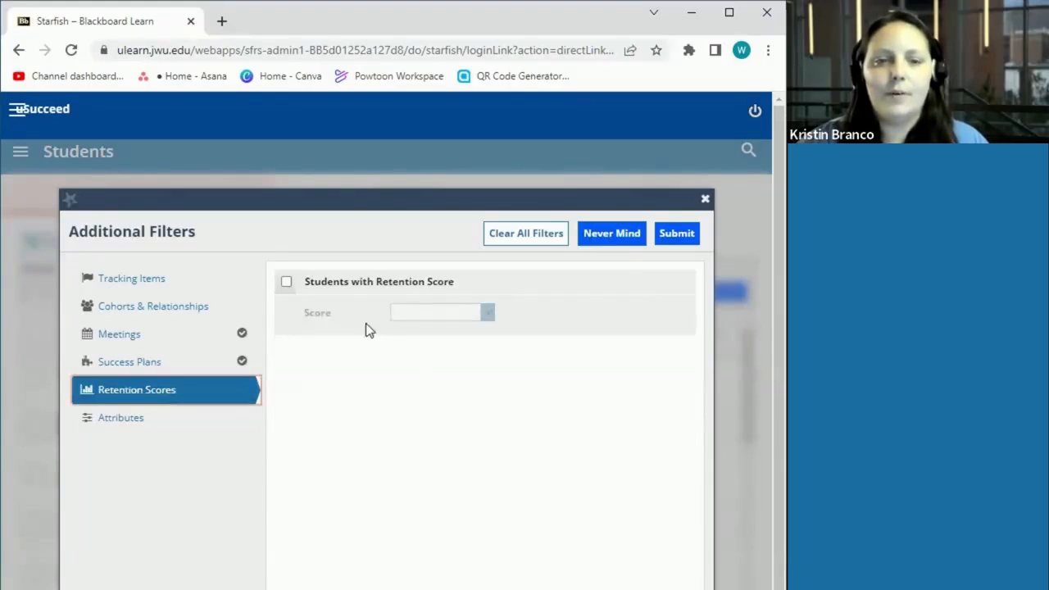
{"action": "left_click", "coordinate": [286, 284]}
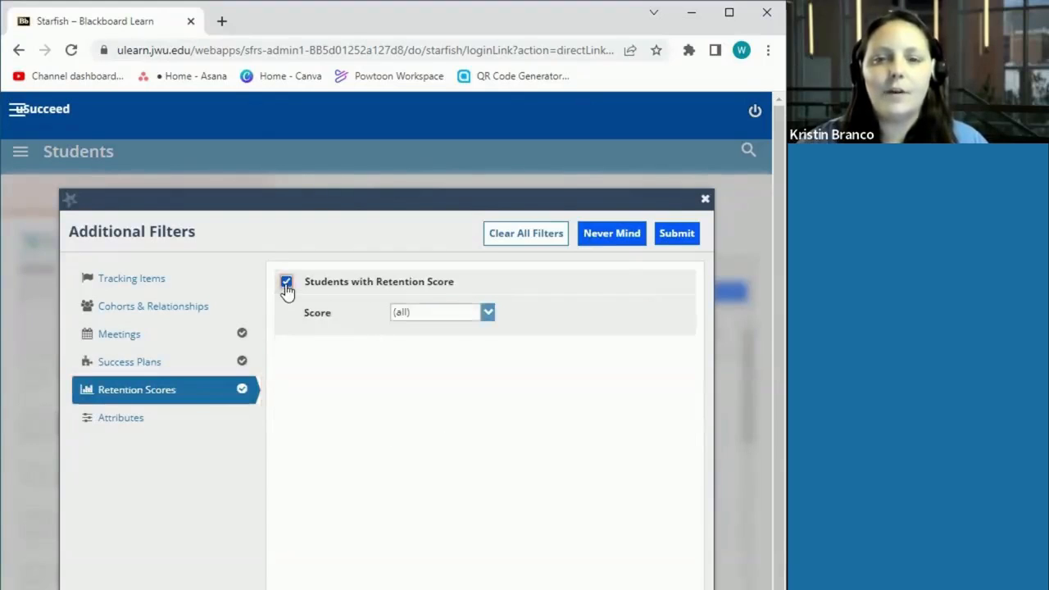
{"action": "left_click", "coordinate": [485, 323]}
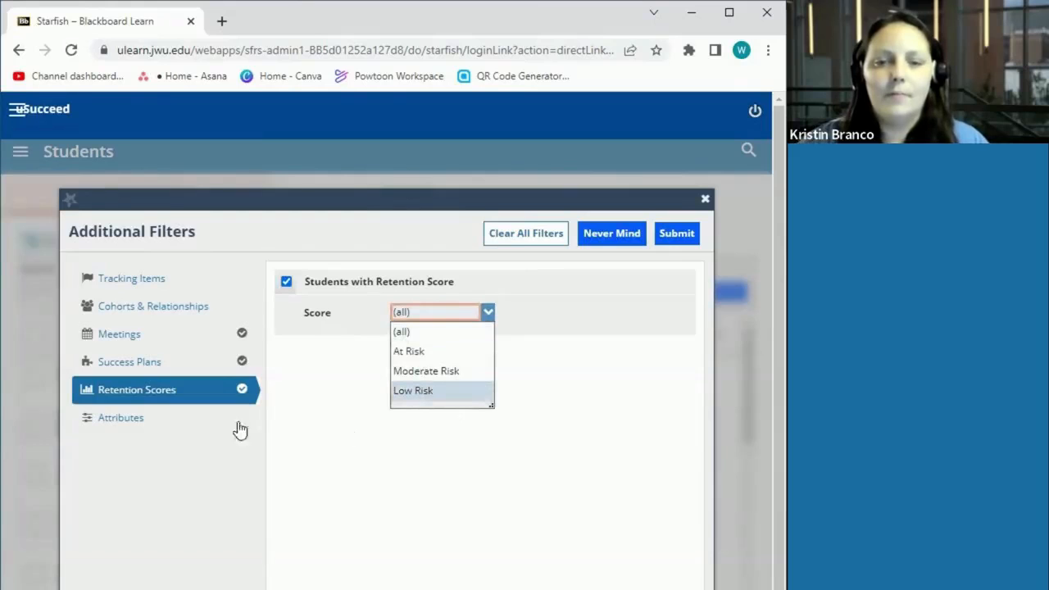
Add a Campus attribute filter for the Fall 2022 Semester with the specific value Providence.
{"action": "left_click", "coordinate": [171, 426]}
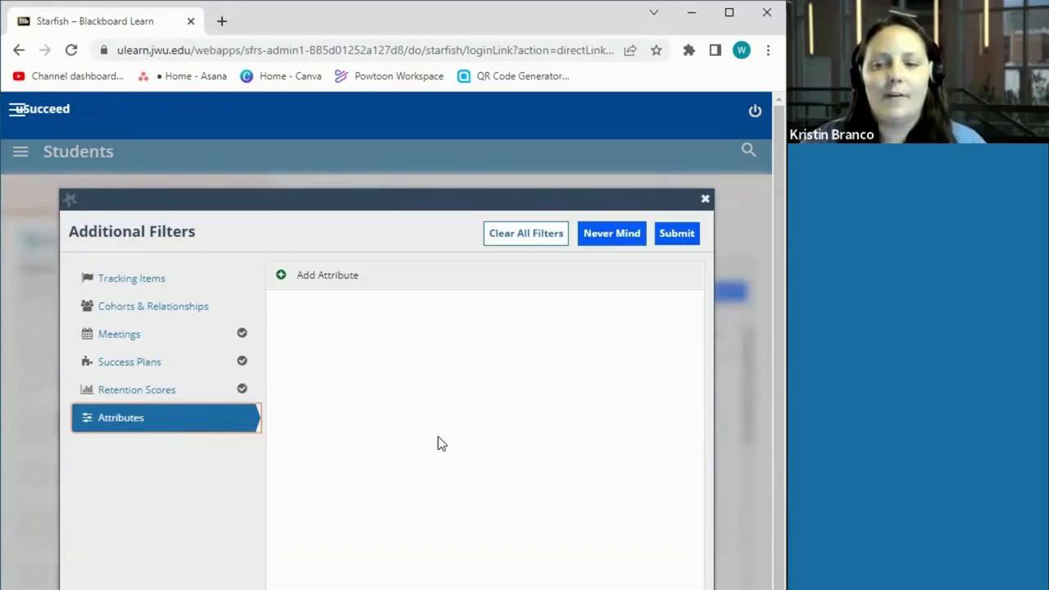
{"action": "left_click", "coordinate": [332, 277]}
{"action": "left_click", "coordinate": [395, 338]}
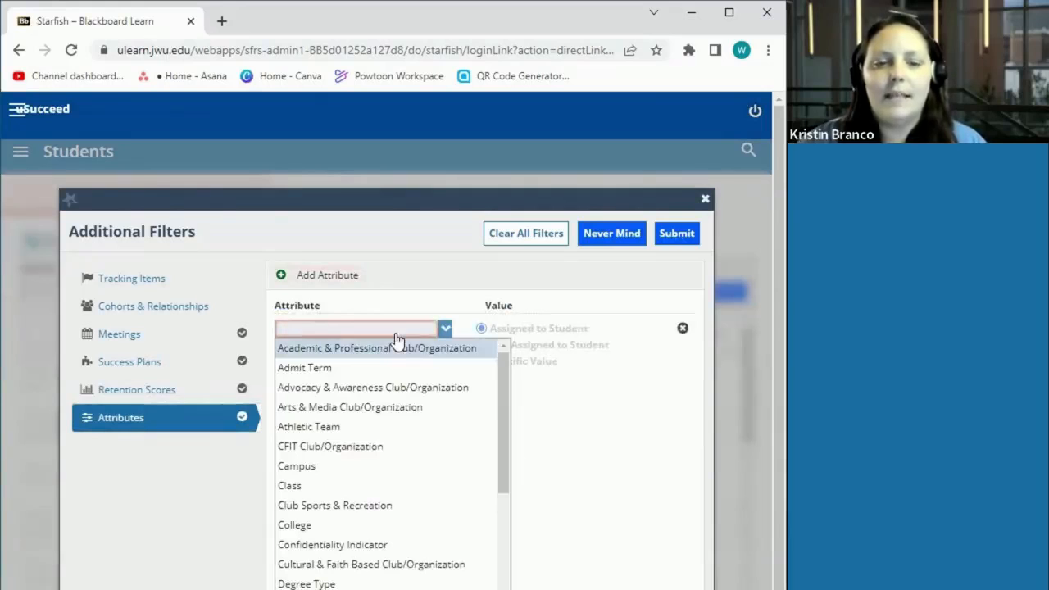
{"action": "left_click", "coordinate": [413, 464]}
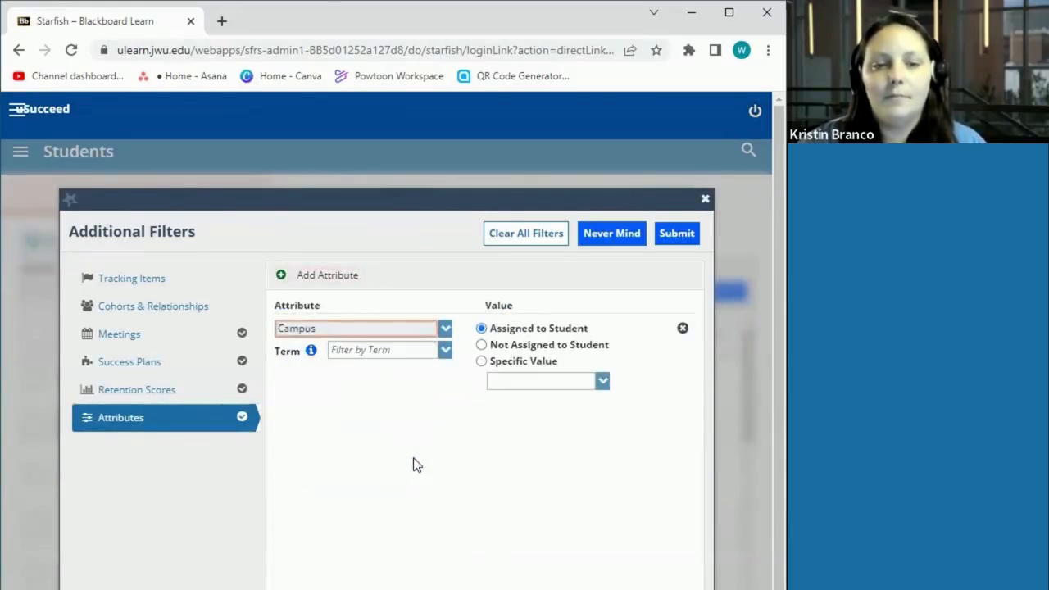
{"action": "left_click", "coordinate": [432, 353]}
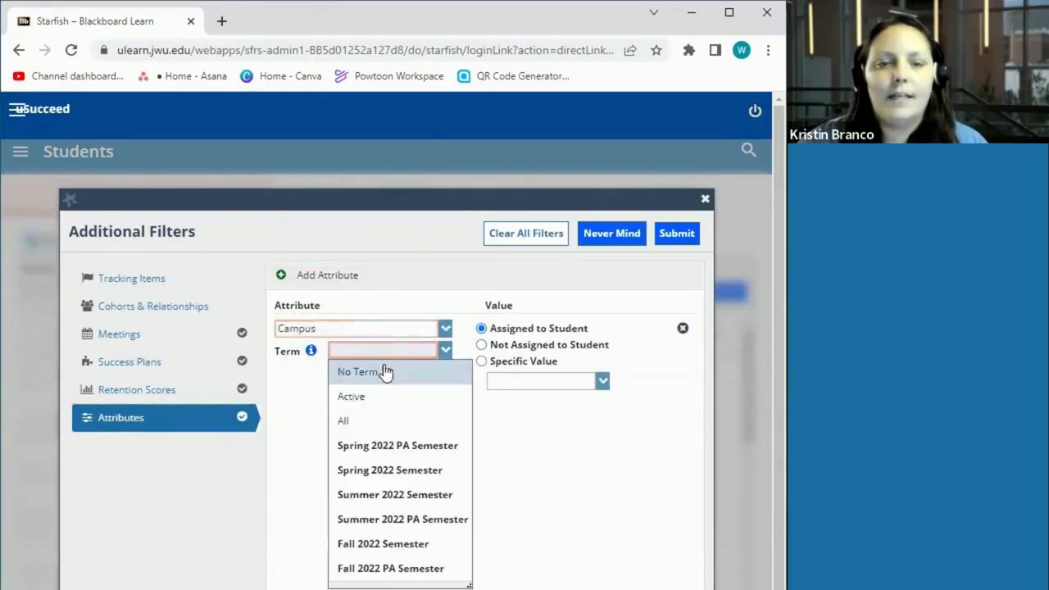
{"action": "left_click", "coordinate": [397, 549]}
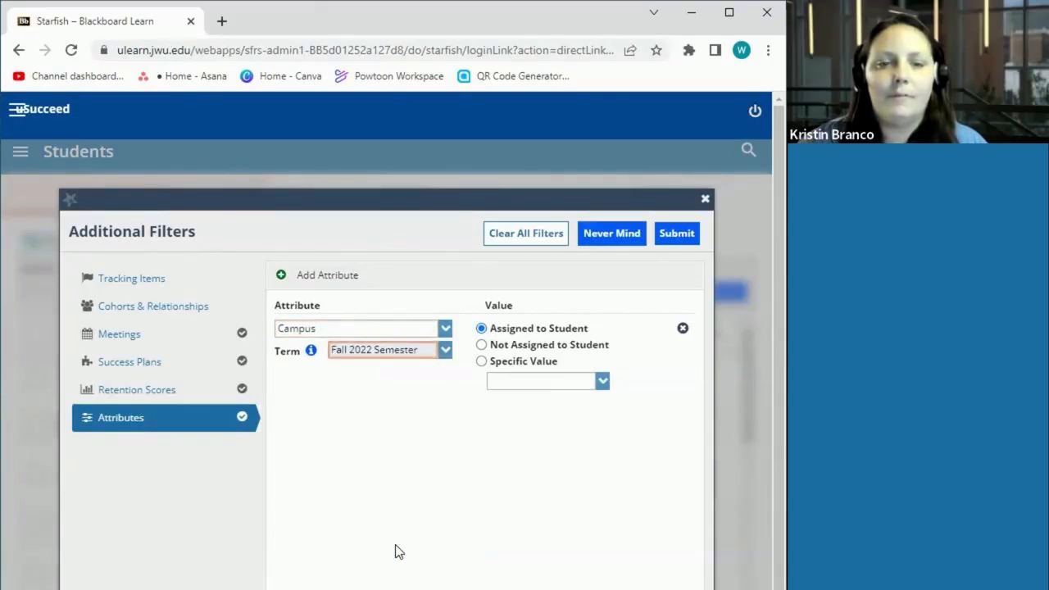
{"action": "left_click", "coordinate": [552, 384]}
{"action": "left_click", "coordinate": [553, 385]}
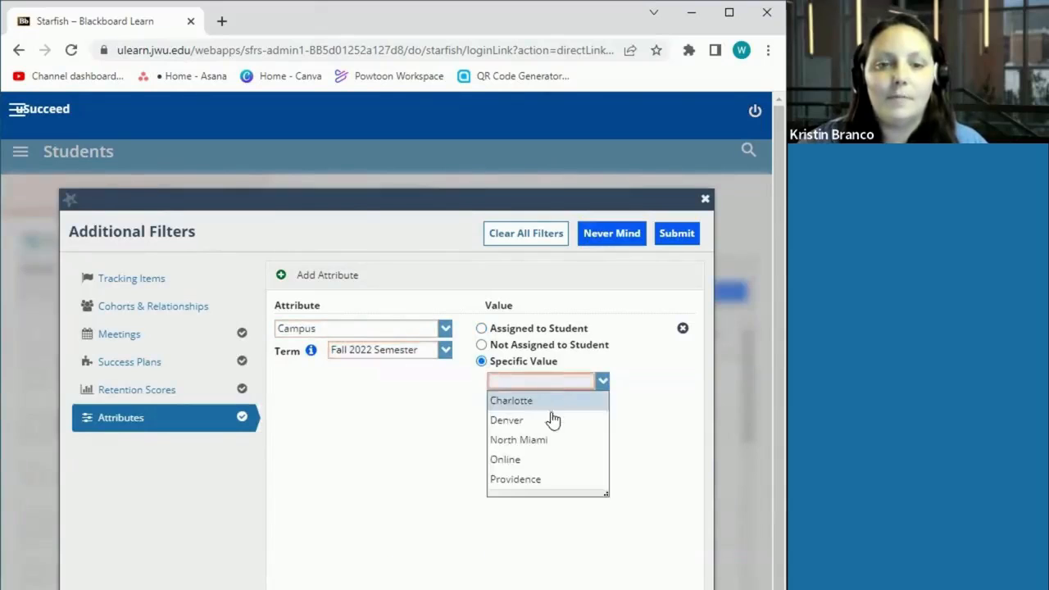
{"action": "left_click", "coordinate": [549, 479]}
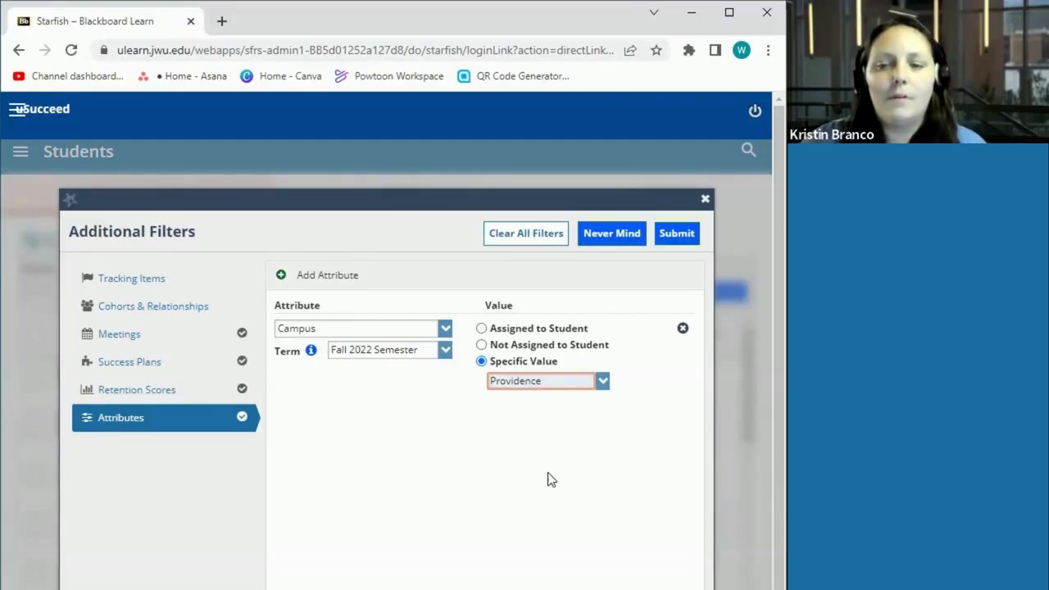
Add a second attribute filter for Class in the Fall 2022 Semester with the specific value Junior.
{"action": "left_click", "coordinate": [324, 275]}
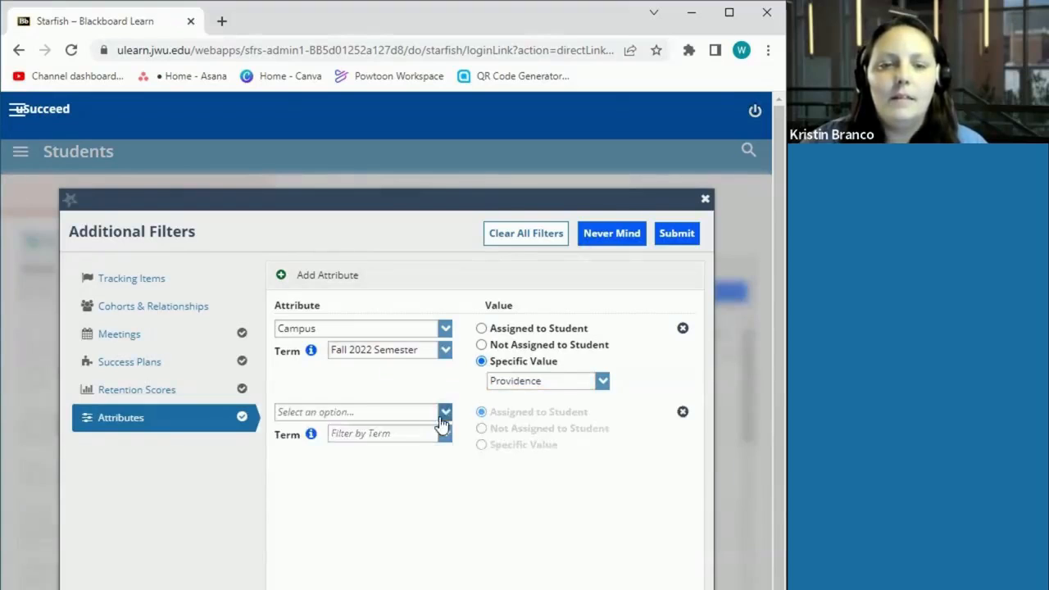
{"action": "left_click", "coordinate": [442, 412]}
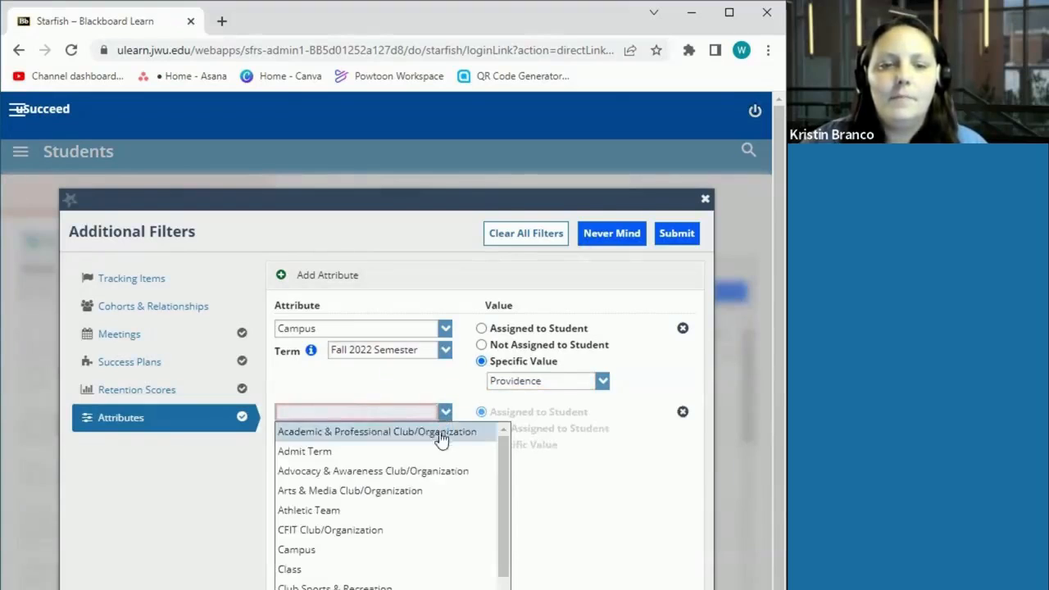
{"action": "left_click", "coordinate": [496, 568]}
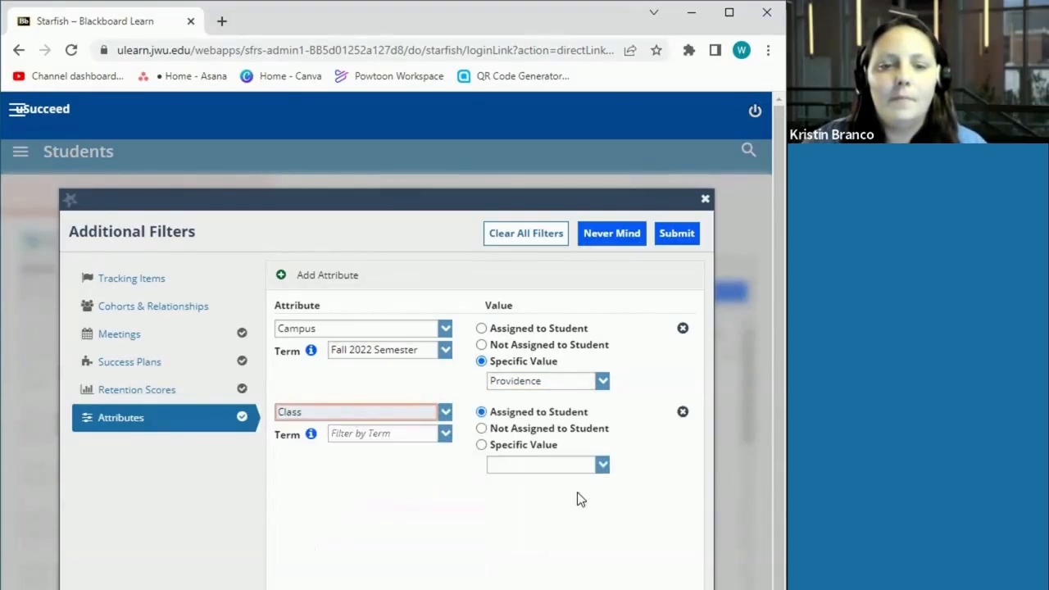
{"action": "left_click", "coordinate": [387, 435]}
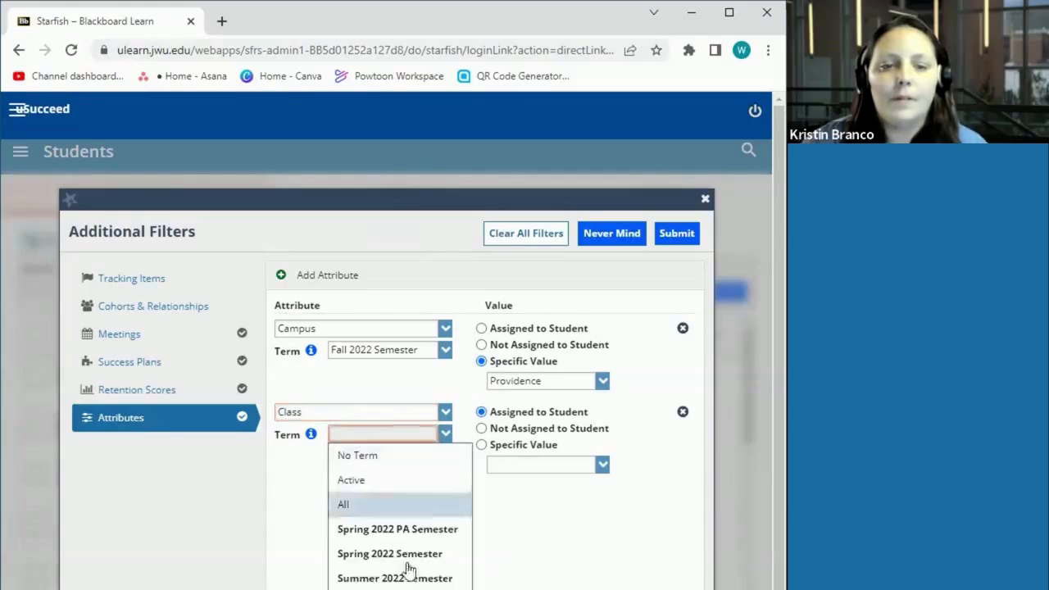
{"action": "left_click", "coordinate": [408, 589]}
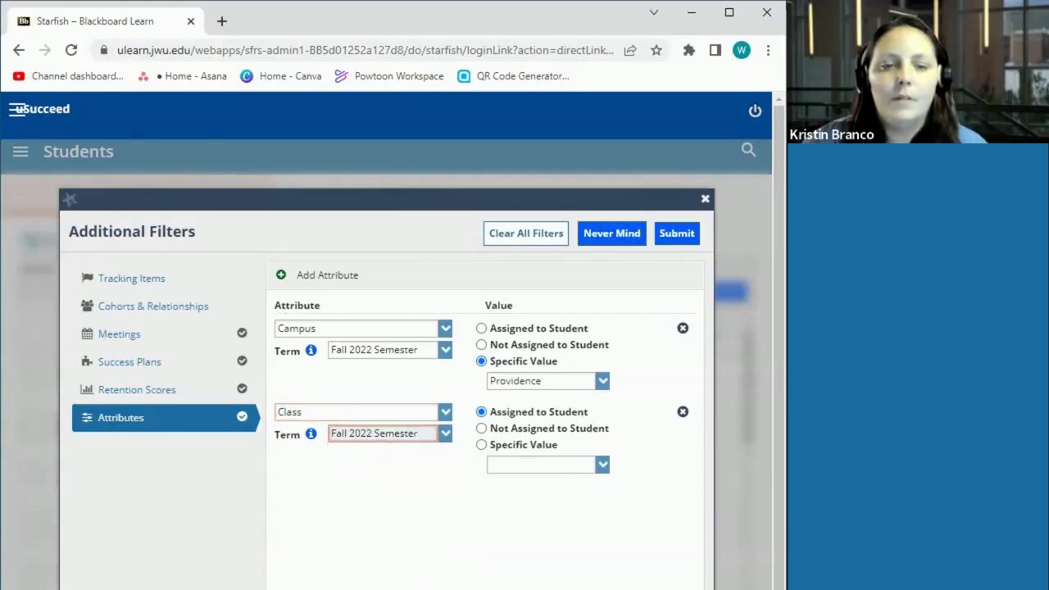
{"action": "left_click", "coordinate": [563, 474]}
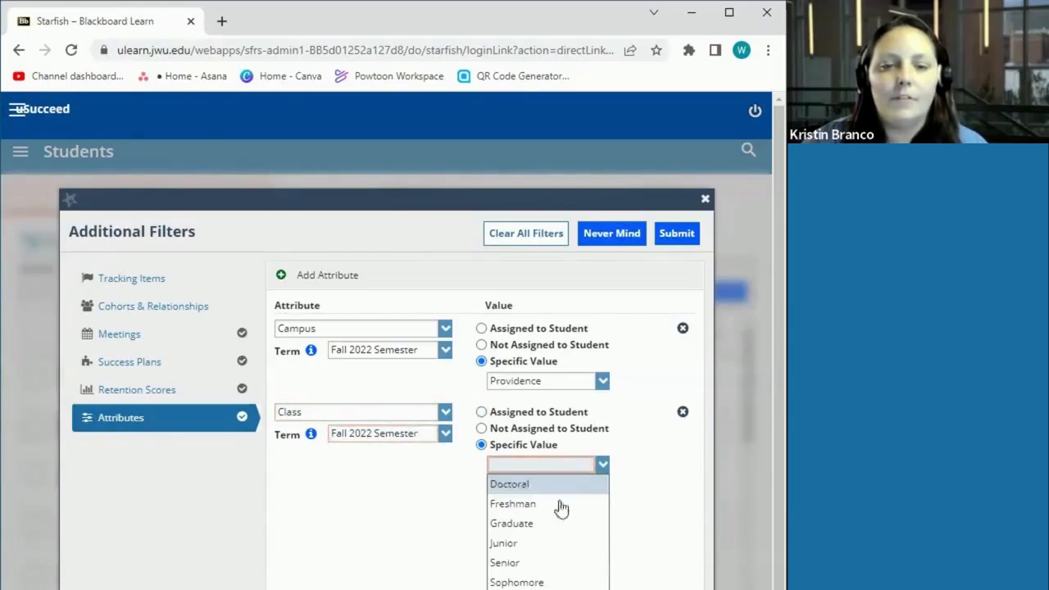
{"action": "left_click", "coordinate": [564, 547]}
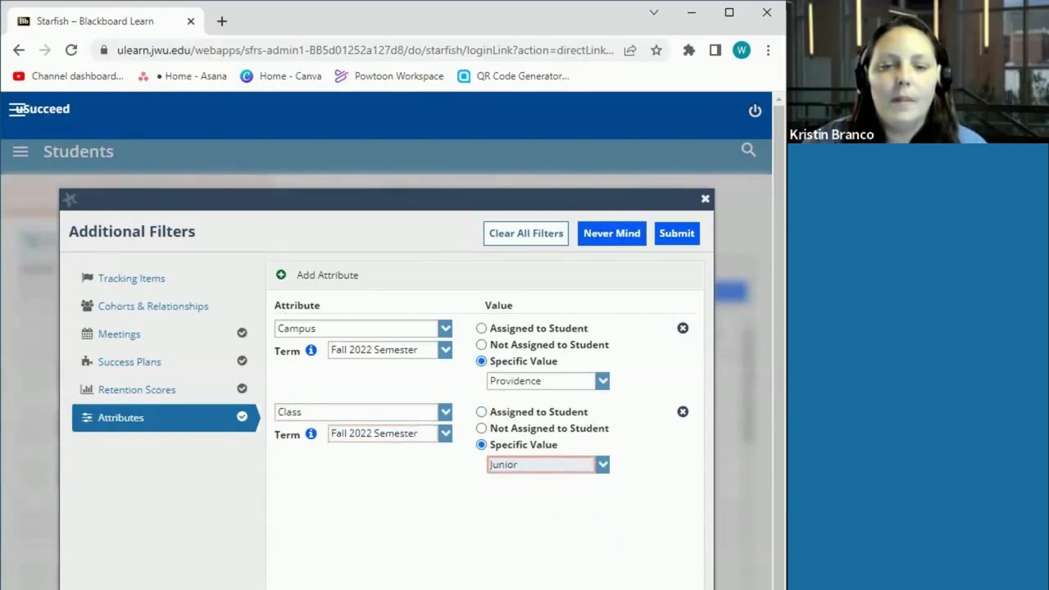